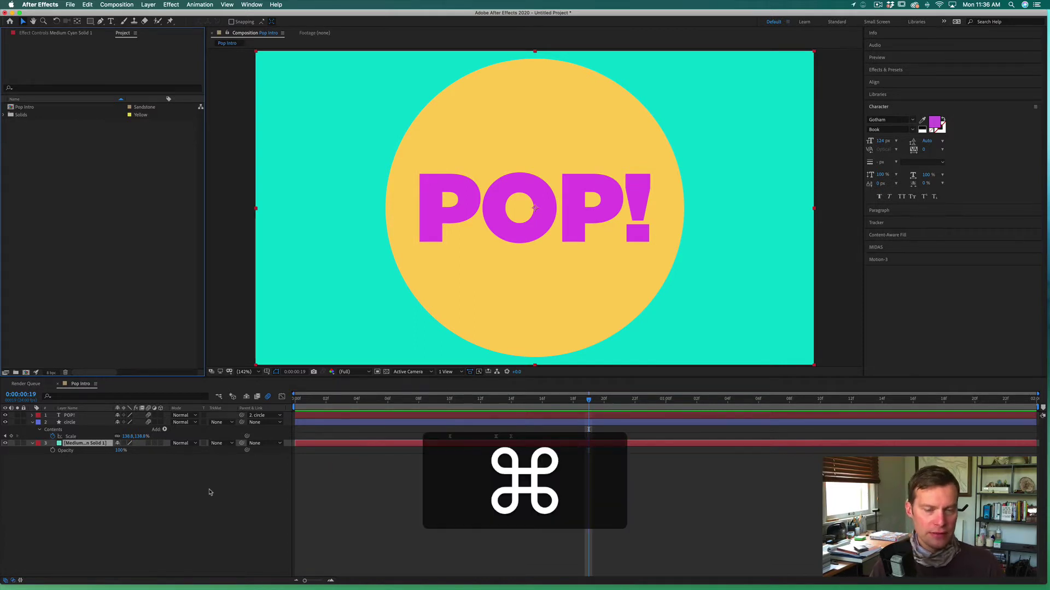
- Create a new 1920×1080 composition, Comp 1, with default settings
key(super+n)
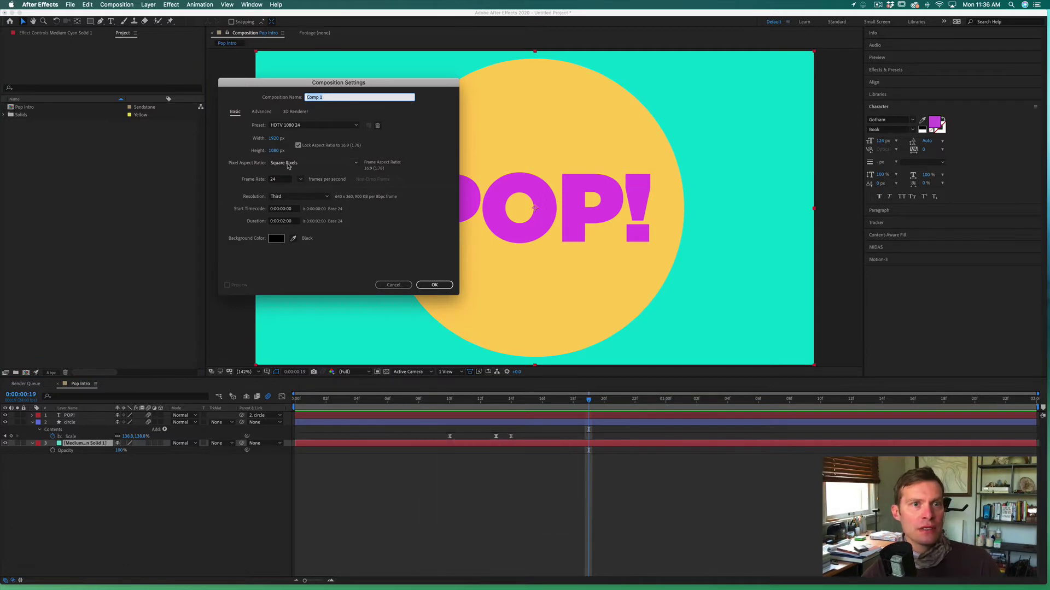
click(436, 286)
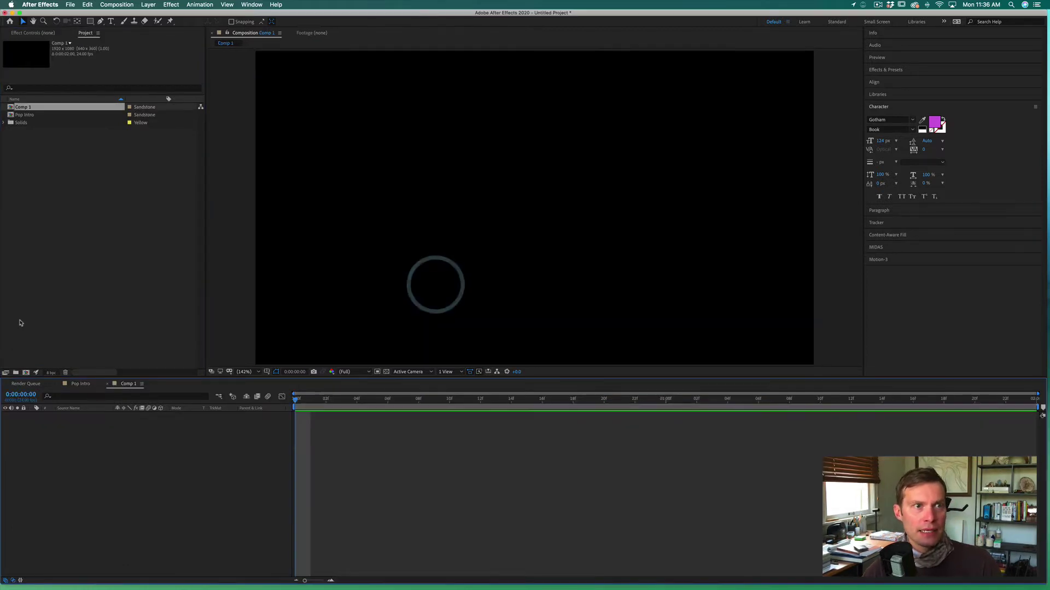
click(104, 467)
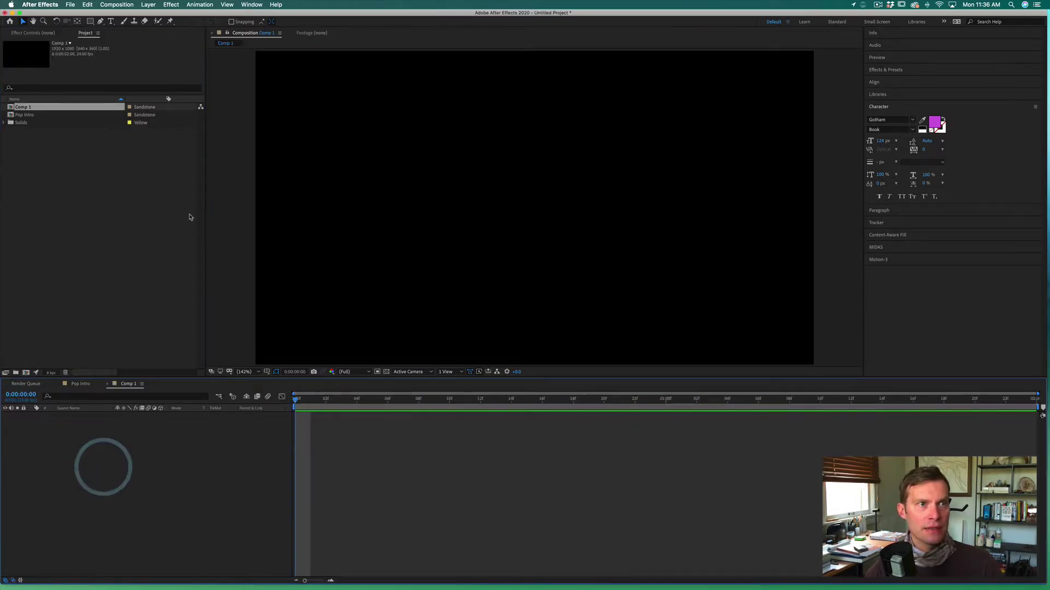
- Add a full-frame Medium Cyan solid layer to Comp 1
click(151, 4)
mouse_move(164, 14)
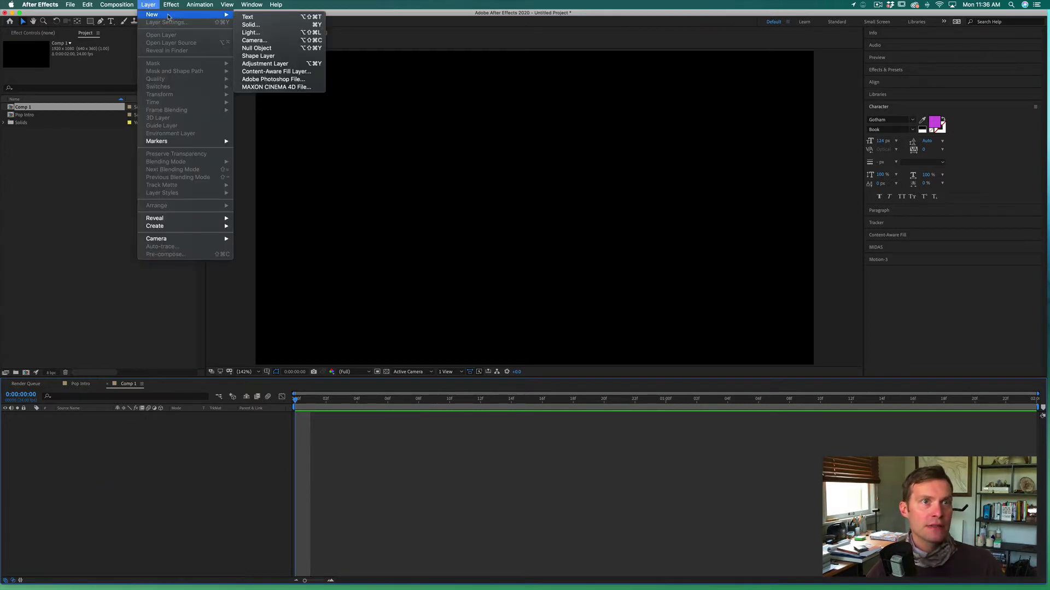
click(301, 26)
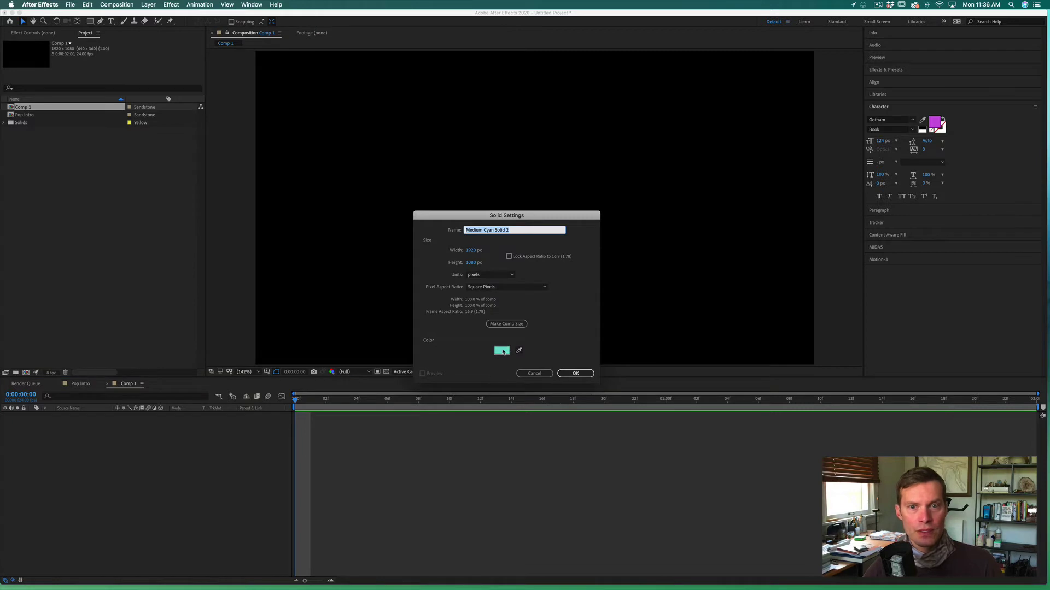
click(581, 374)
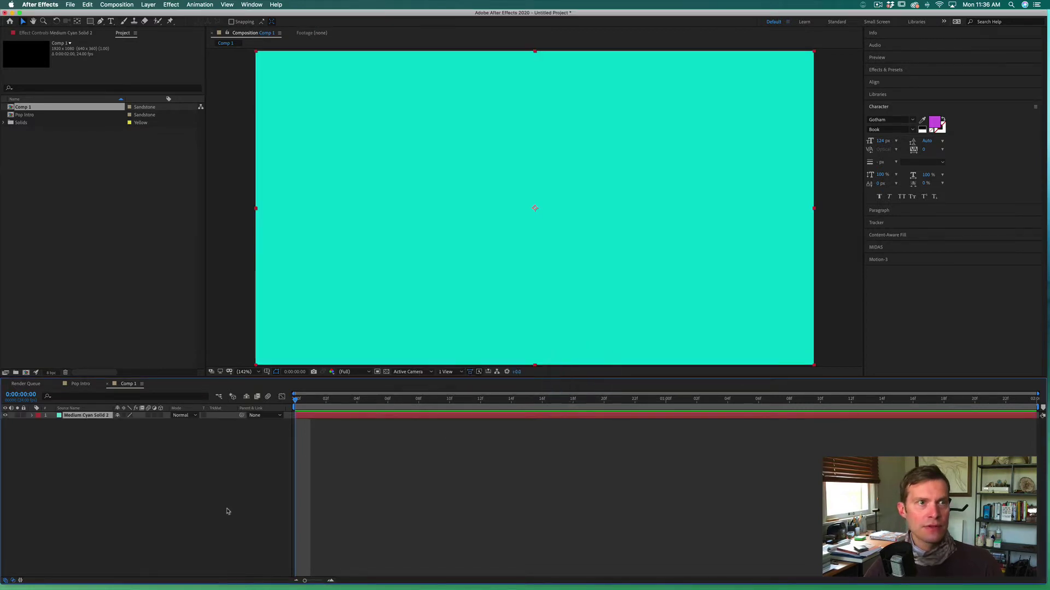
- Draw a perfect magenta circle with the Ellipse tool on a new Shape Layer 1
click(228, 512)
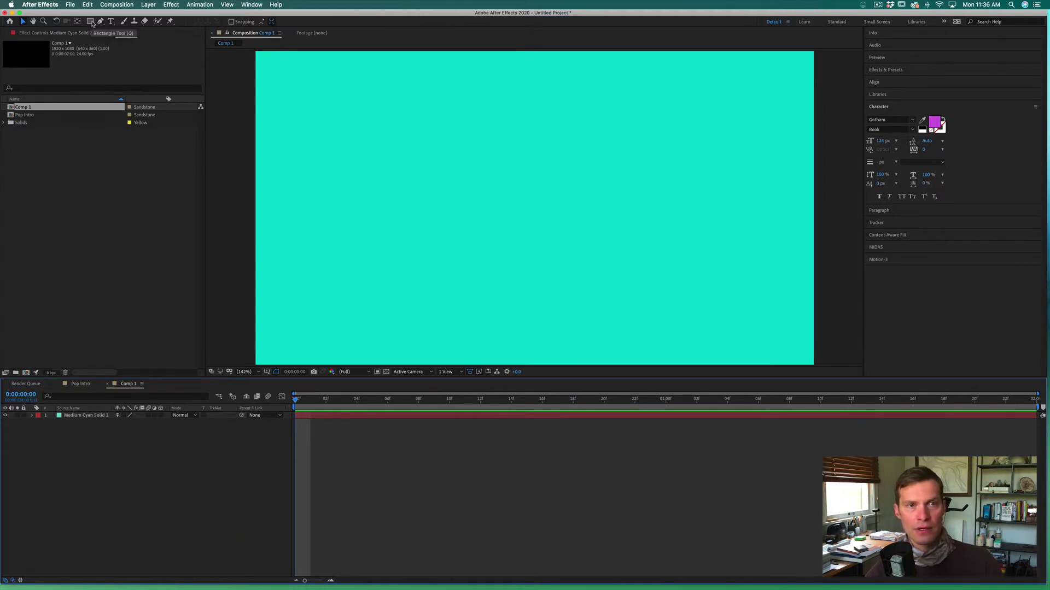
click(92, 23)
click(115, 41)
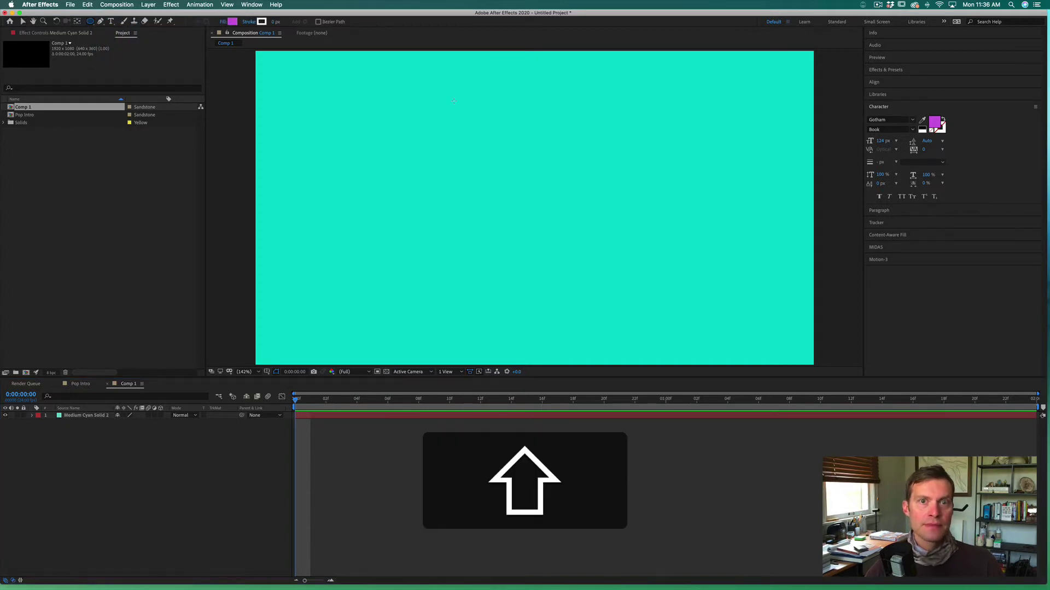
mouse_move(454, 101)
mouse_down()
mouse_move(675, 320)
mouse_move(751, 338)
mouse_up()
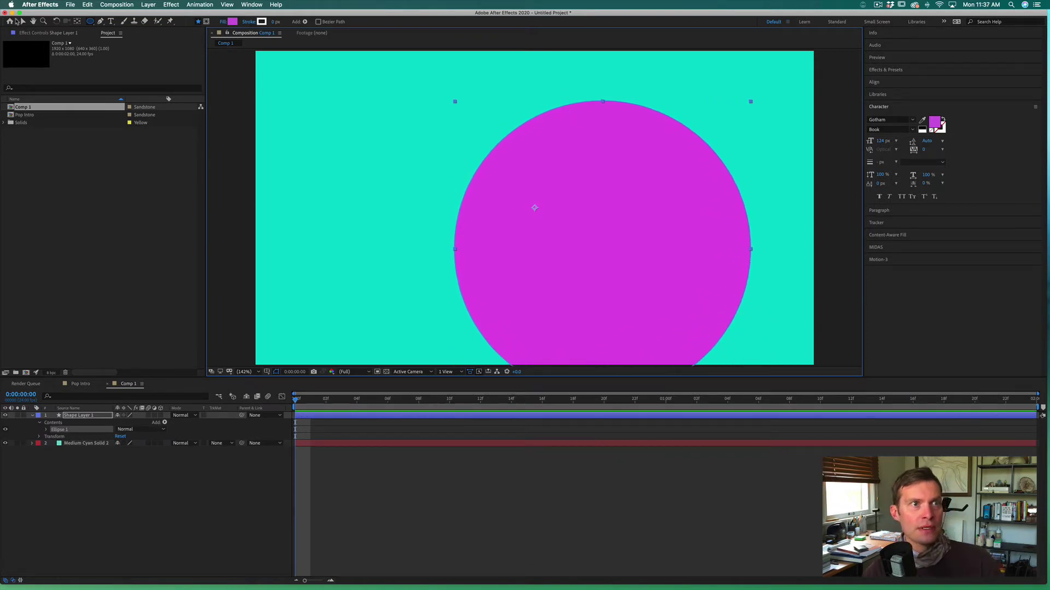
key(v)
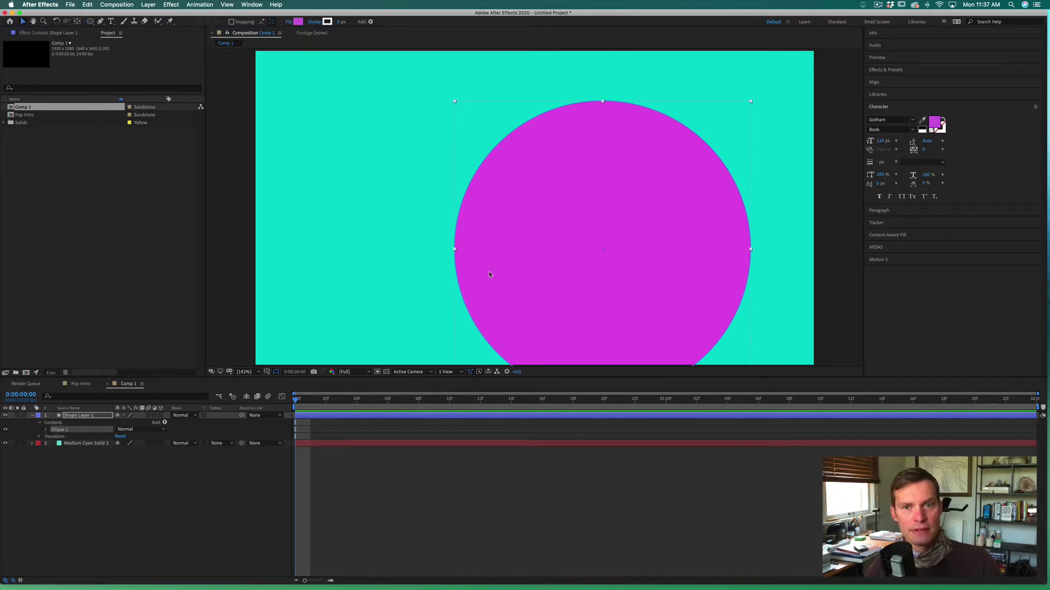
- Centre Shape Layer 1's anchor point on the circle with the Pan Behind tool
click(46, 430)
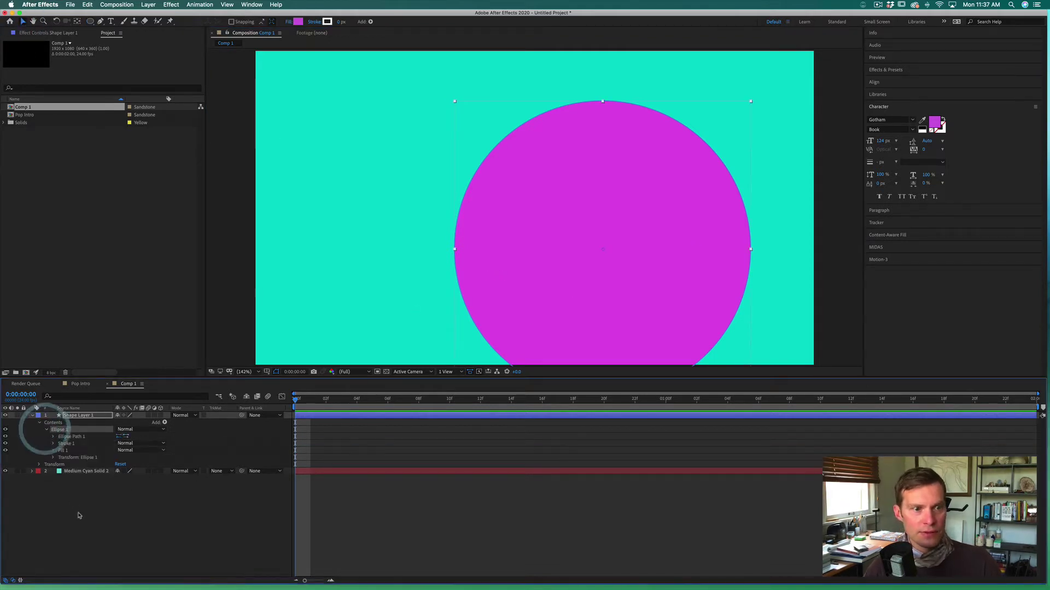
click(84, 518)
click(535, 267)
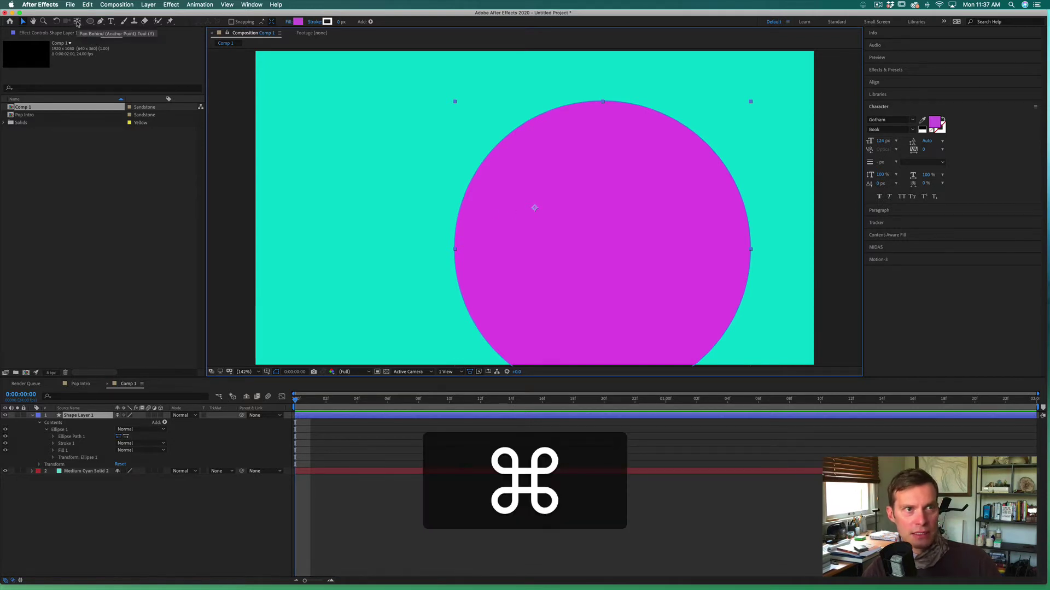
click(77, 24)
key(super+alt+Home)
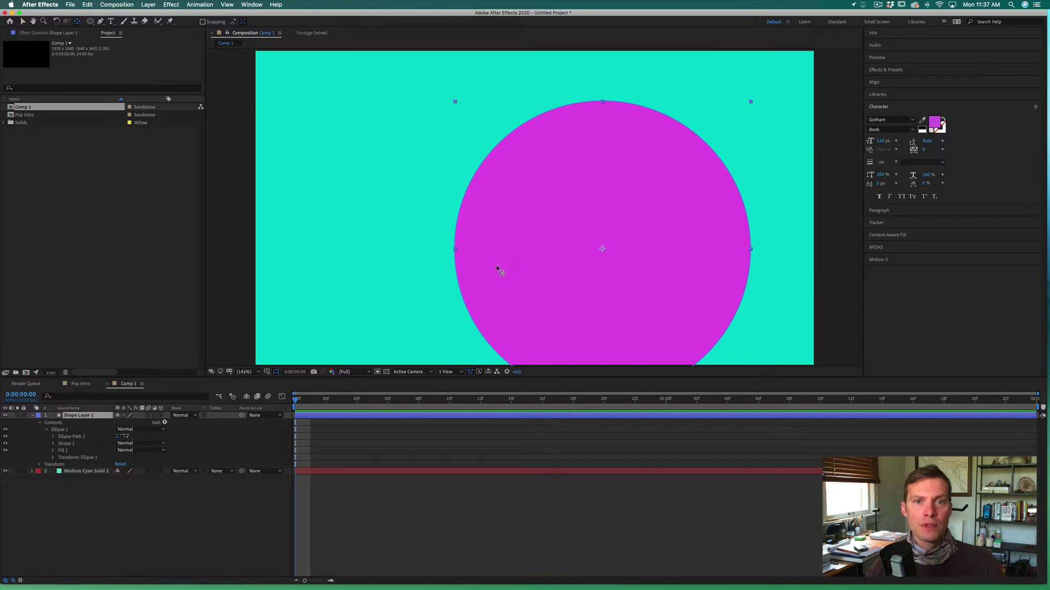
- Align the circle to the horizontal and vertical centre of Comp 1
click(884, 83)
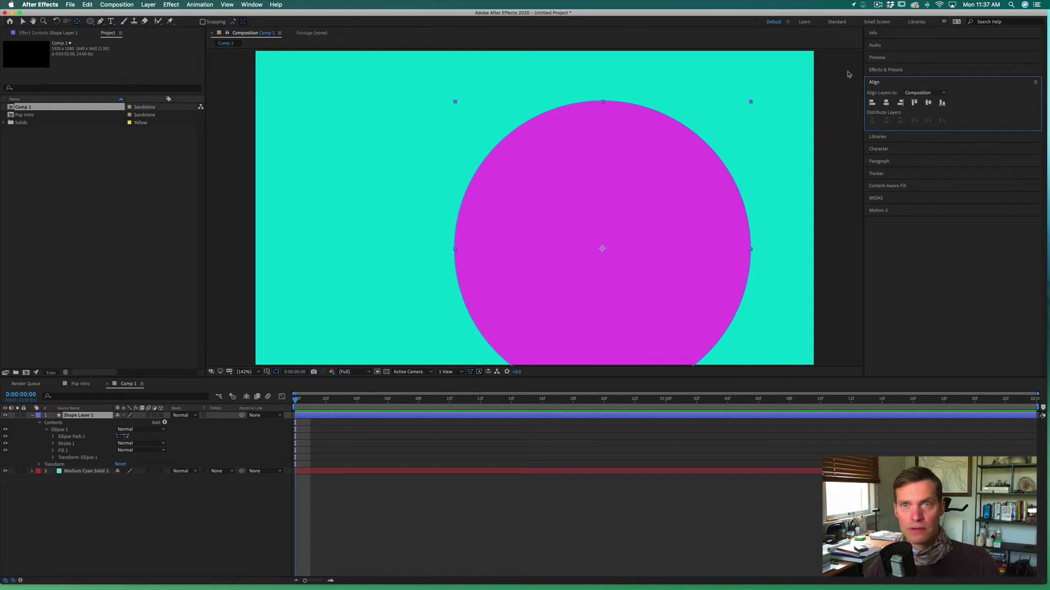
click(252, 4)
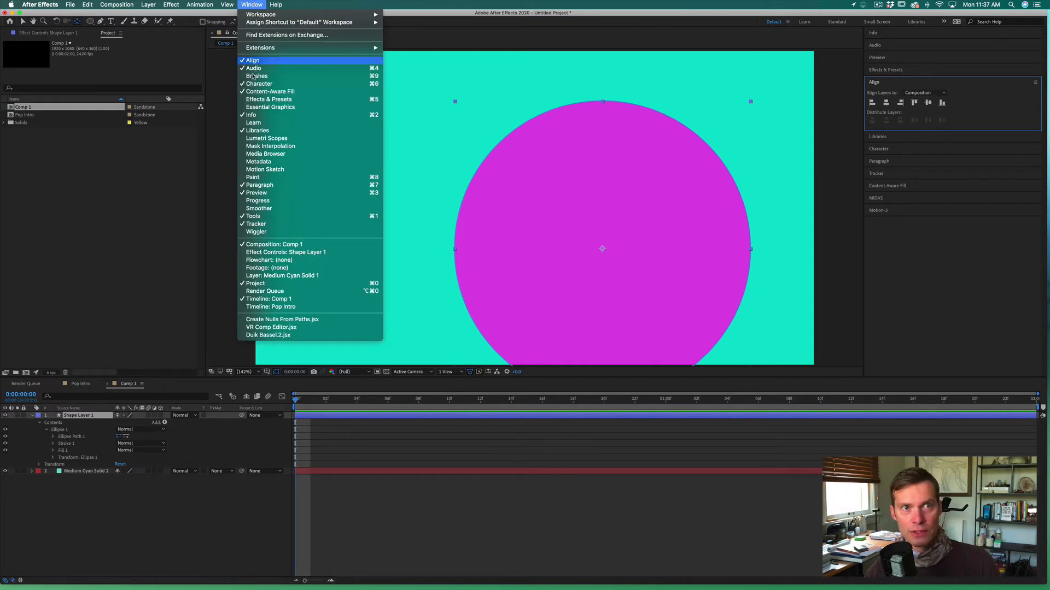
click(567, 5)
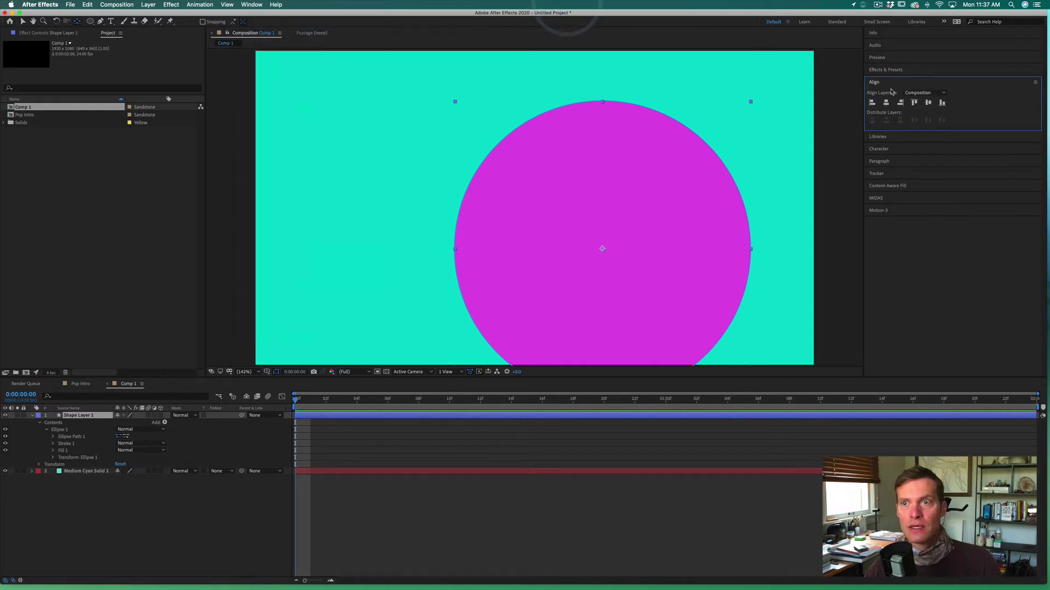
click(885, 102)
click(927, 102)
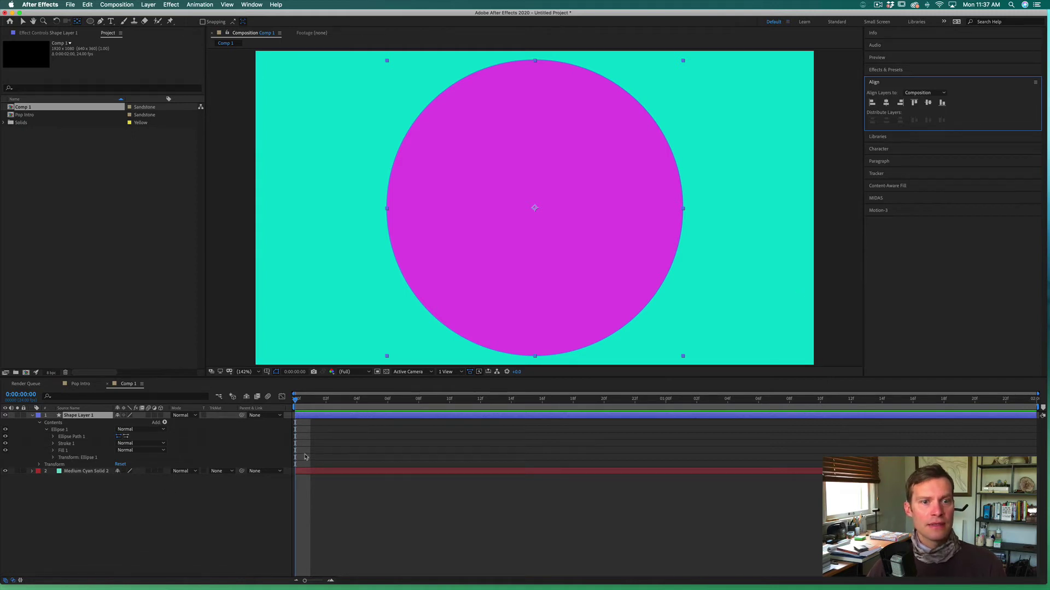
- Deselect the shape layer and move the current time back toward the start
click(334, 475)
click(306, 400)
click(294, 399)
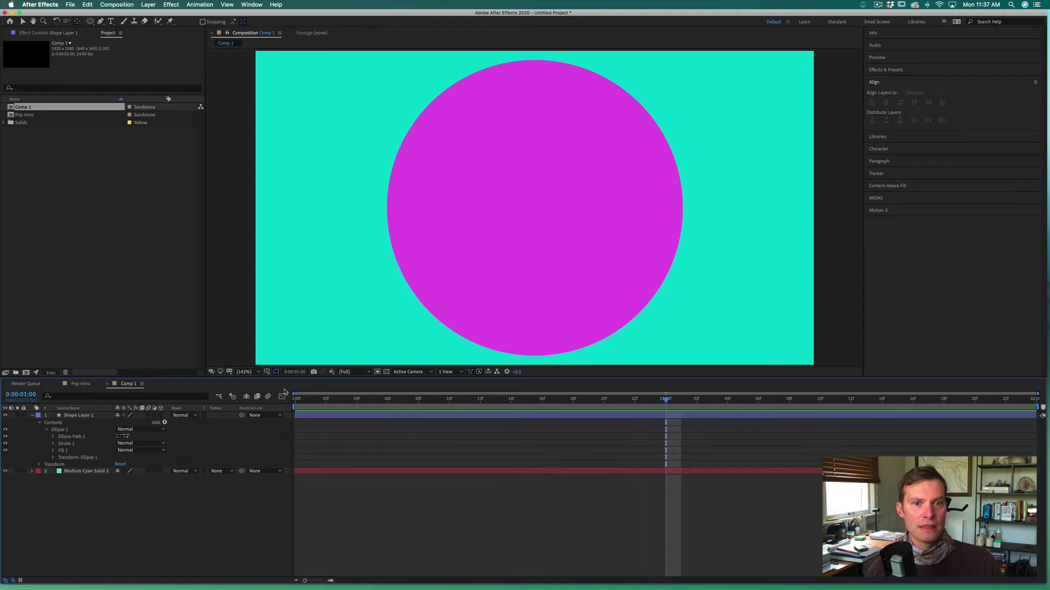
- Play and stop a preview of the static circle, then scrub to 0:00:00:10
click(282, 396)
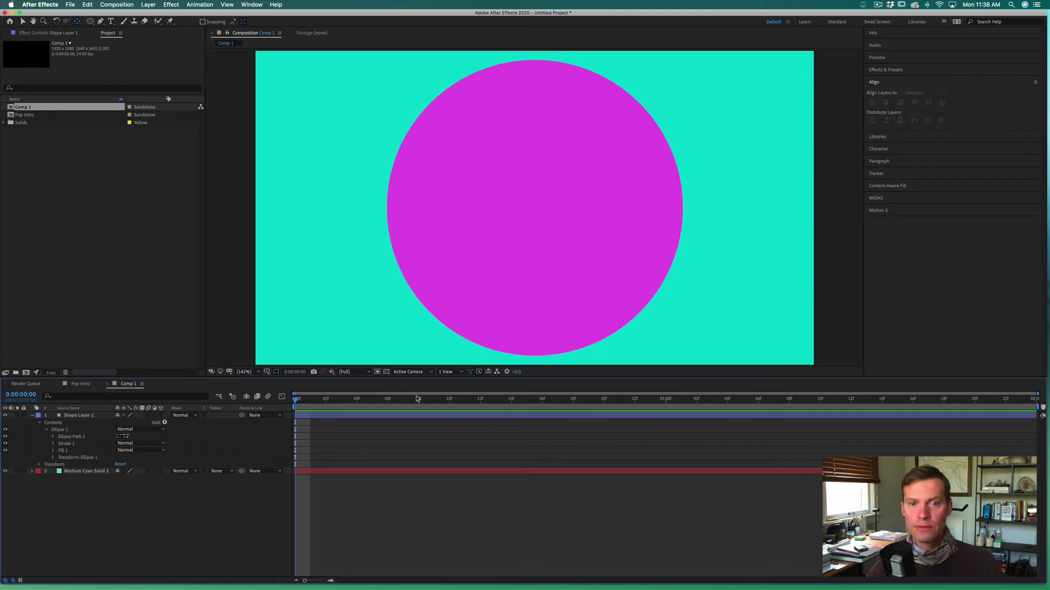
click(279, 397)
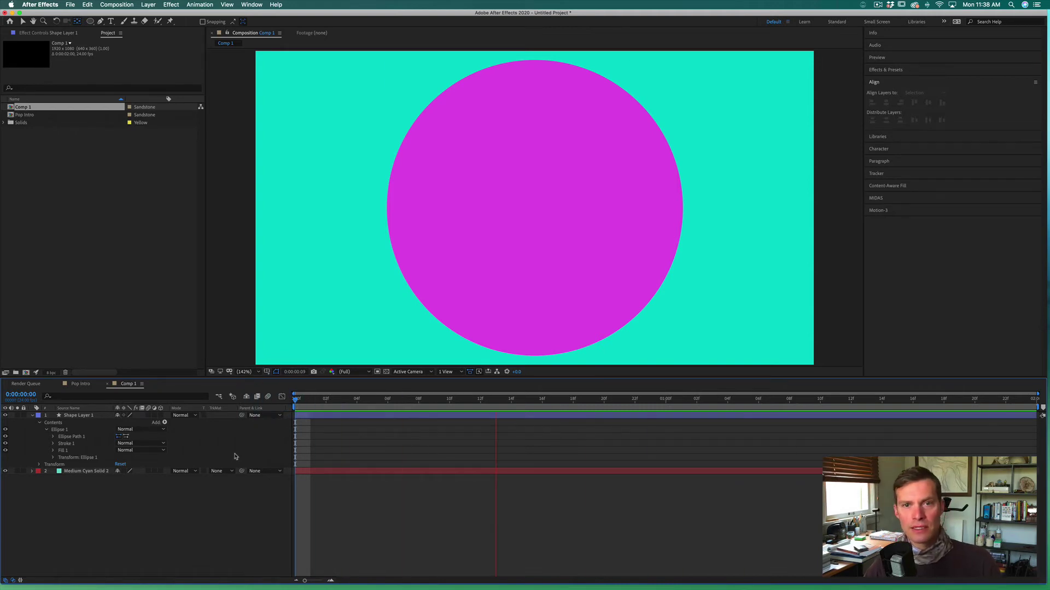
key(space)
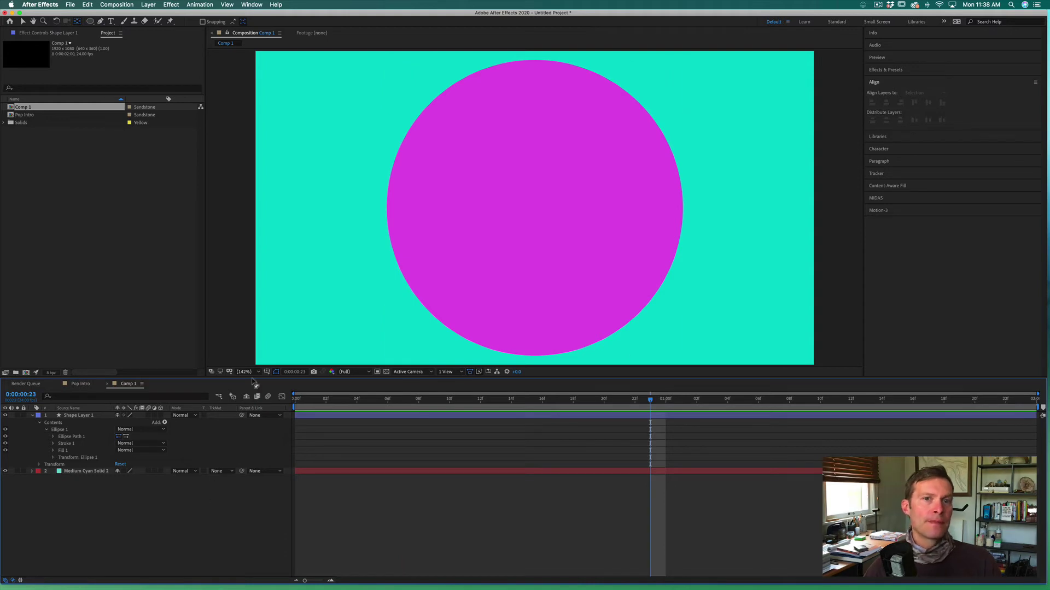
drag(310, 400, 450, 394)
- Show Shape Layer 1's Scale, keyframe it at 100% on frame 16, then go to frame 15
click(78, 416)
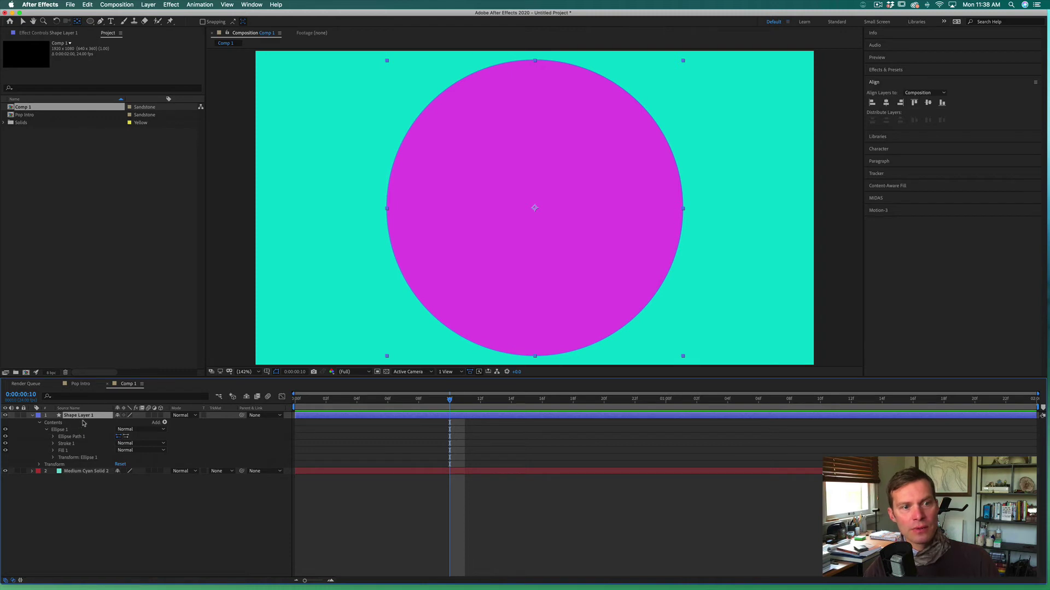
key(s)
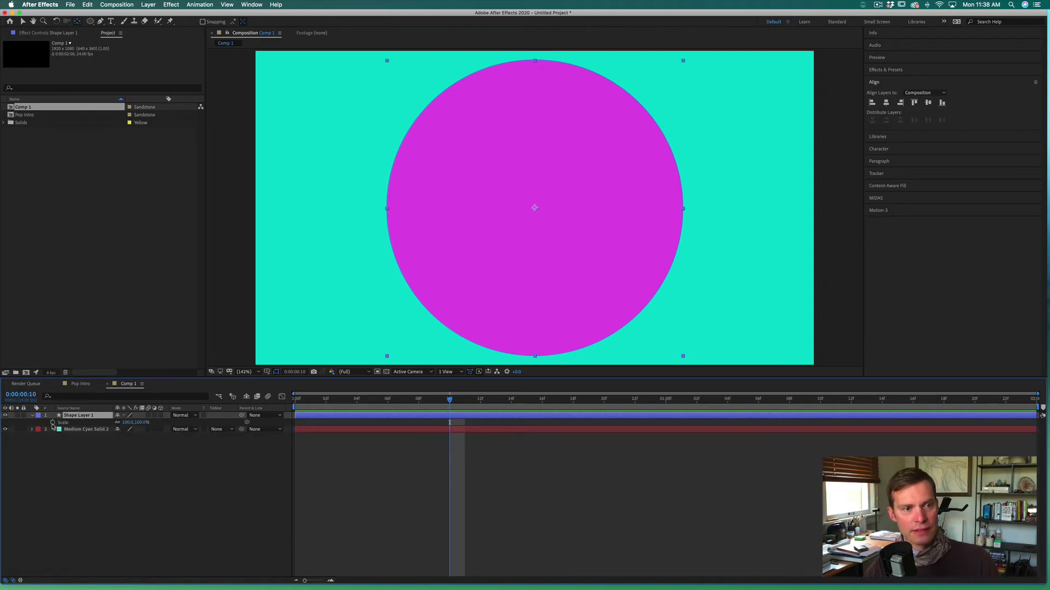
drag(449, 402, 480, 405)
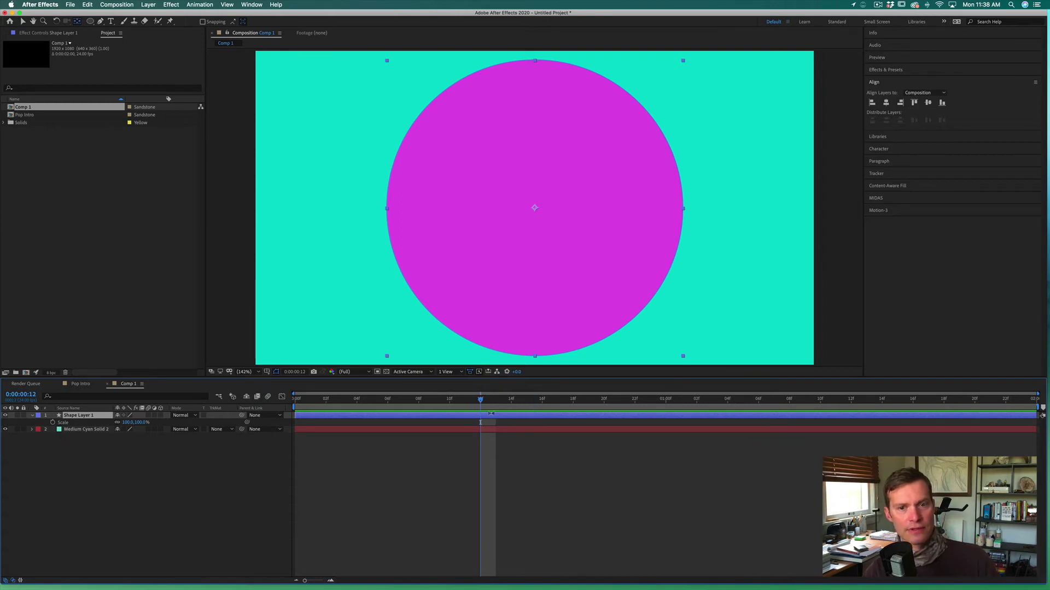
drag(493, 402, 543, 409)
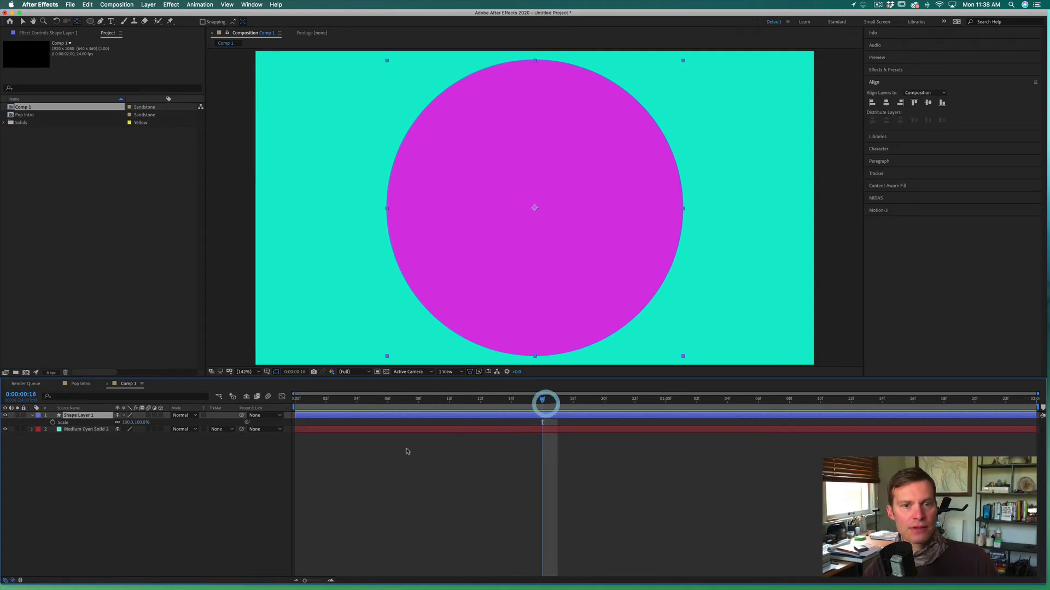
click(53, 423)
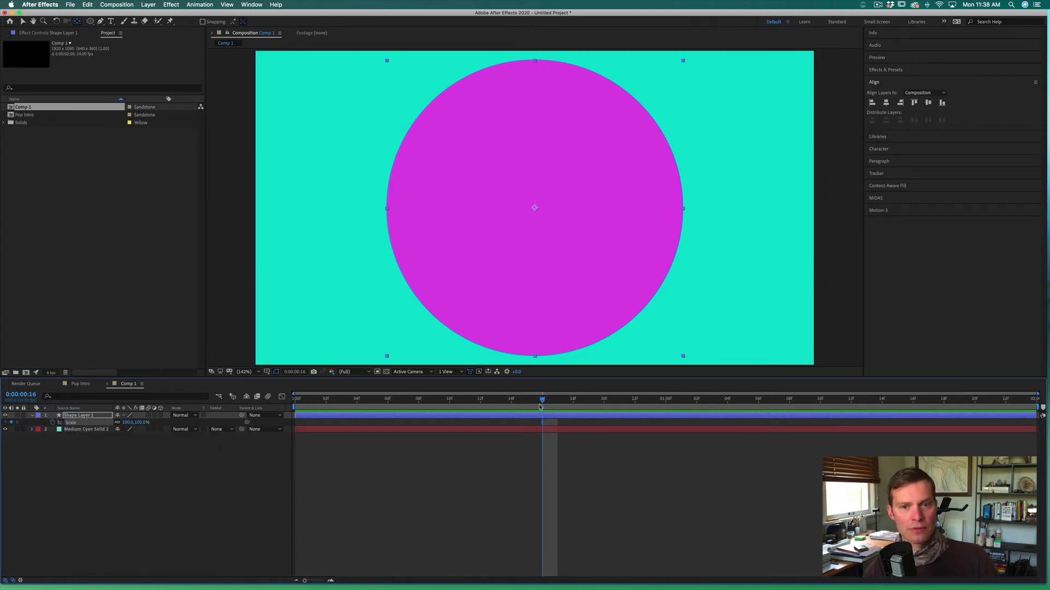
drag(536, 402, 514, 405)
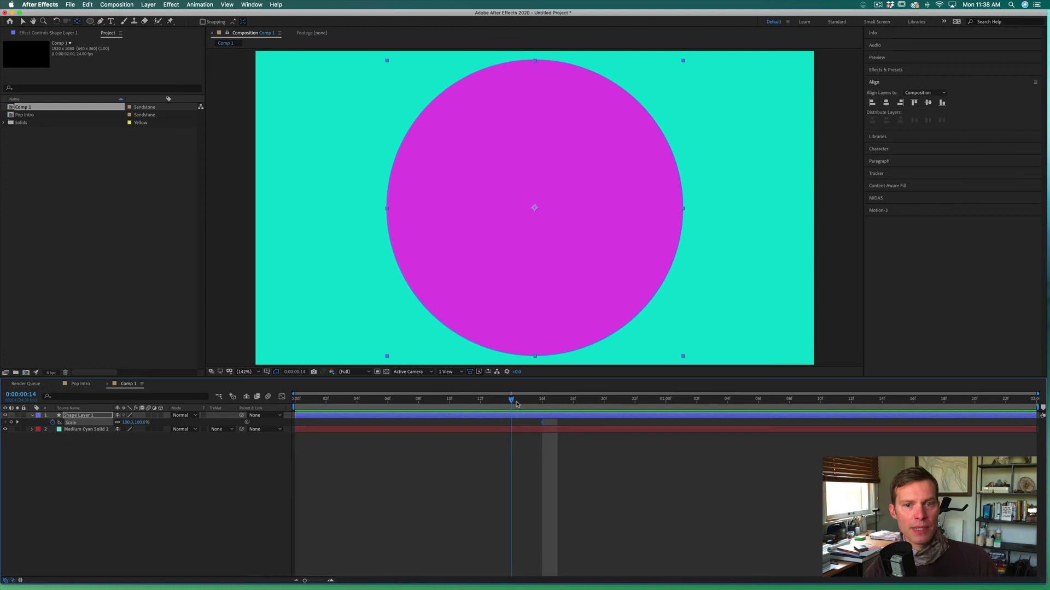
click(519, 402)
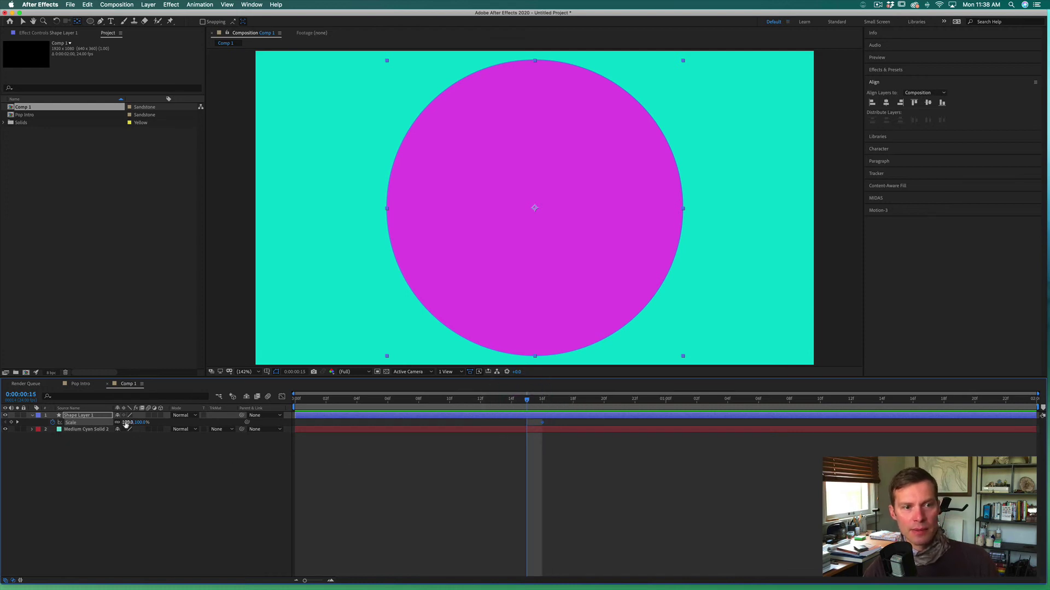
- Set Scale keyframes of 117% at frame 15 and 0% at frame 12
drag(127, 423, 132, 423)
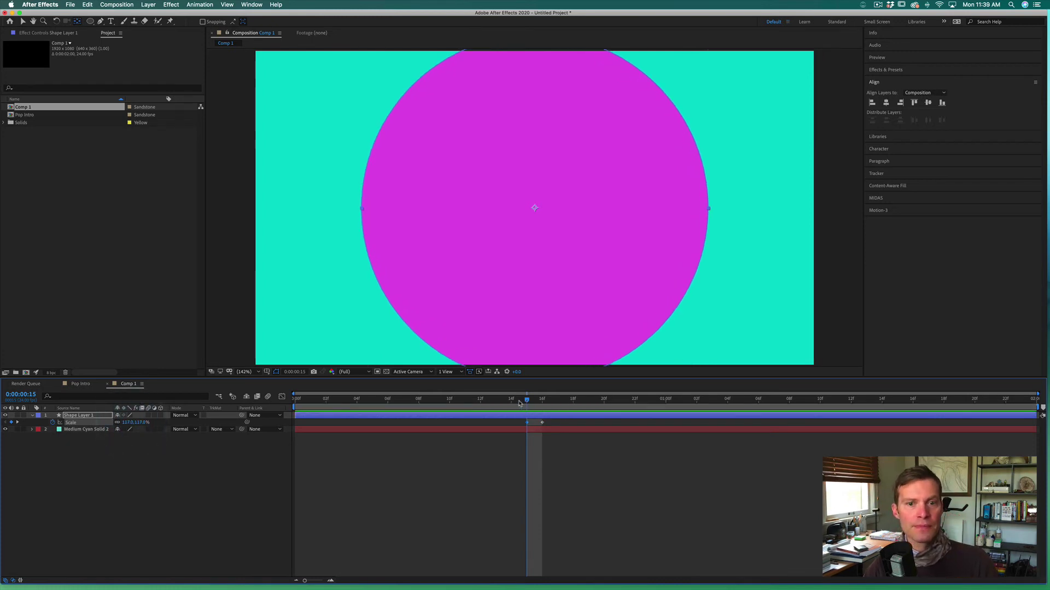
drag(527, 402, 481, 401)
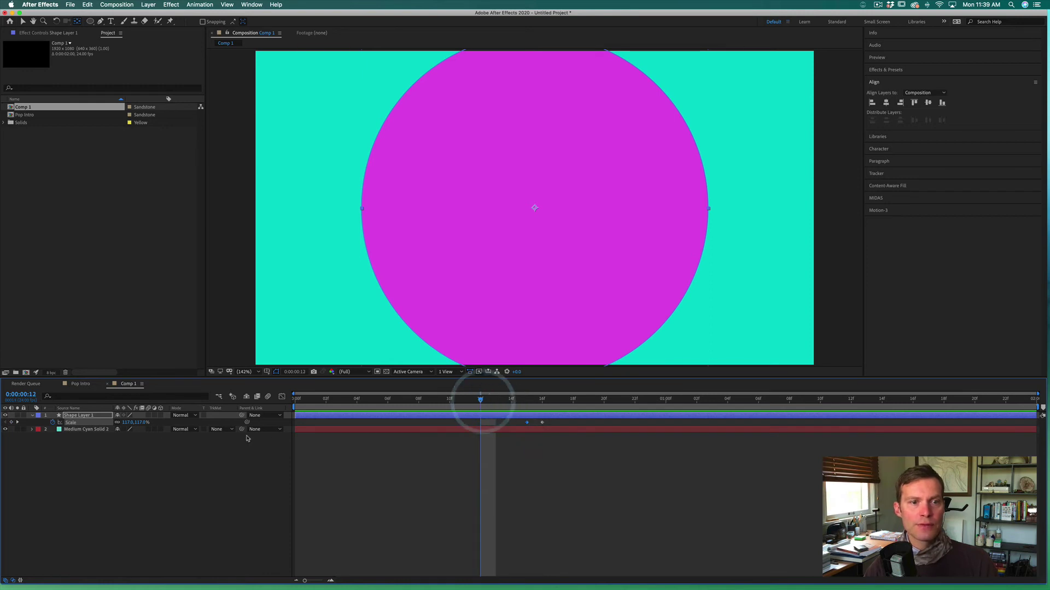
click(128, 423)
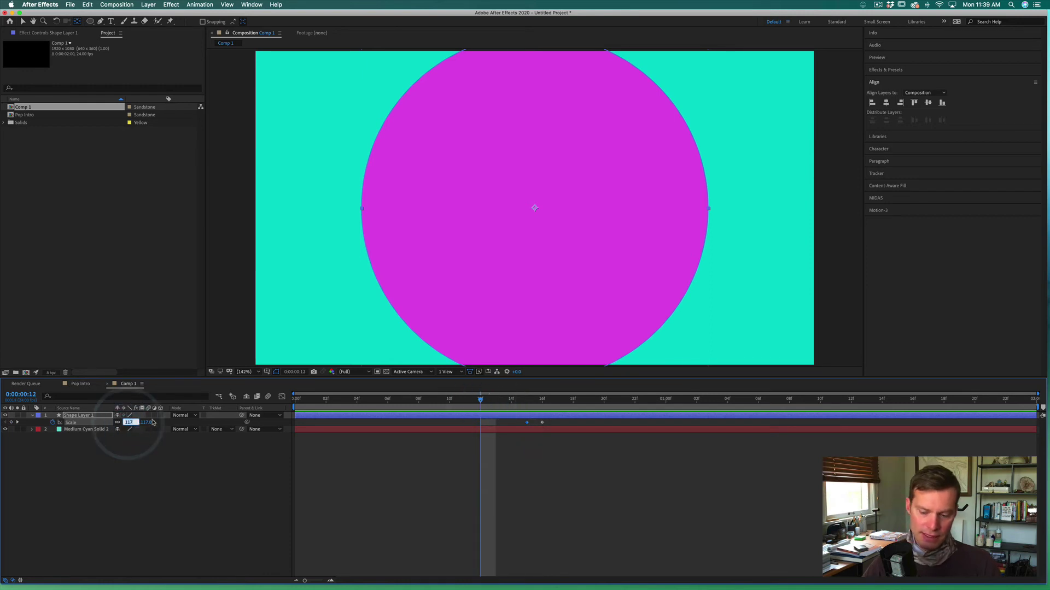
text(0)
click(165, 477)
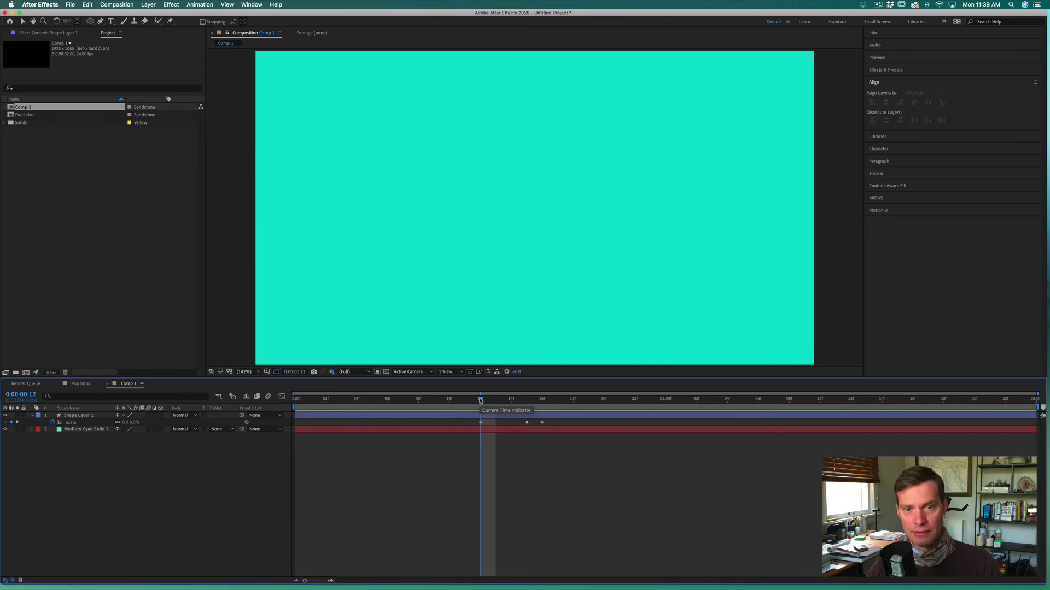
- Apply Easy Ease to the three Scale keyframes, then return to frame 0
drag(482, 400, 326, 401)
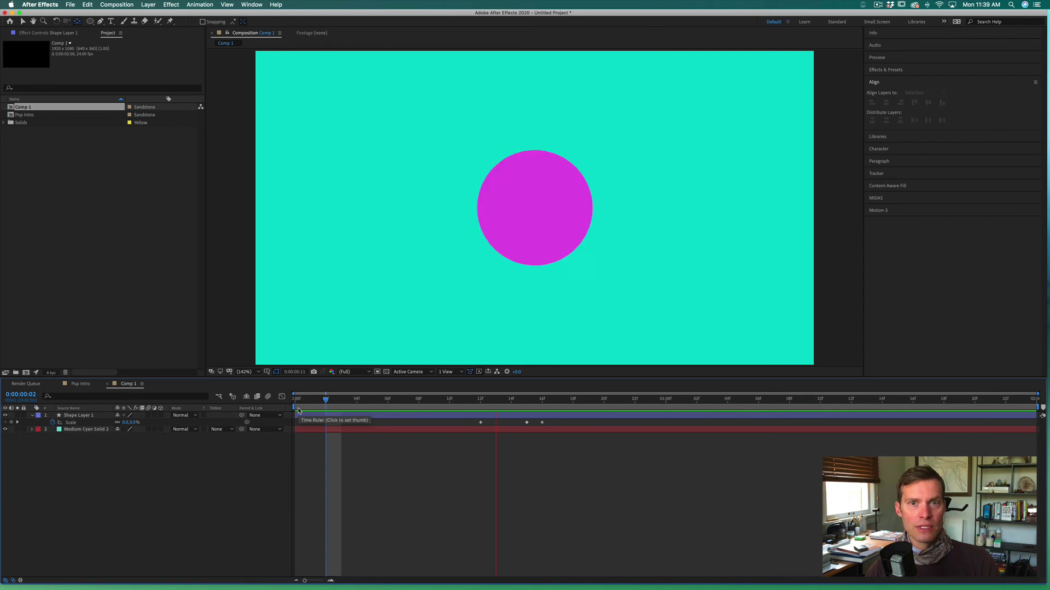
click(440, 415)
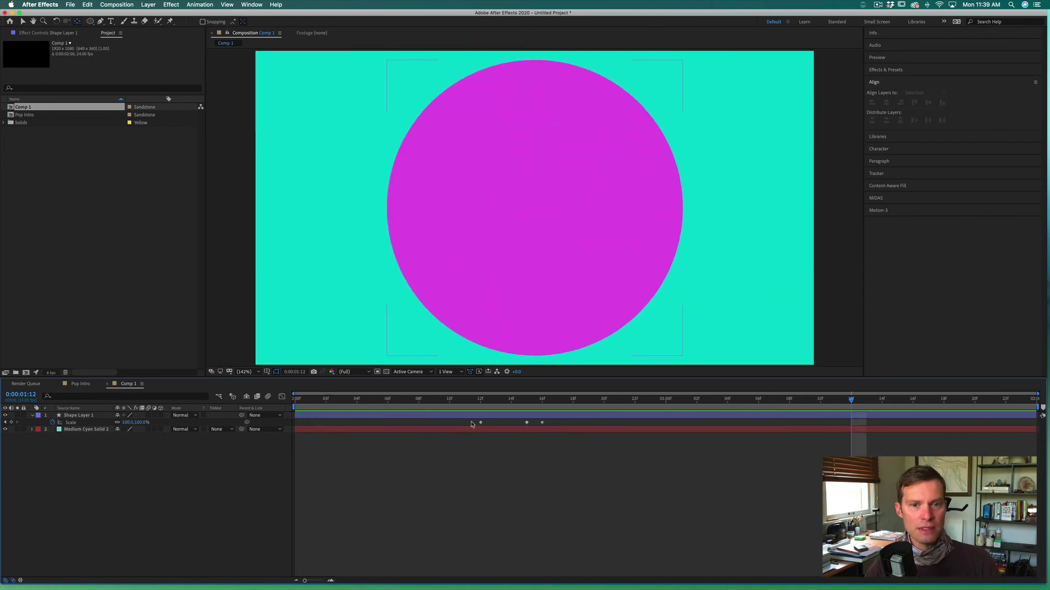
drag(466, 423, 543, 426)
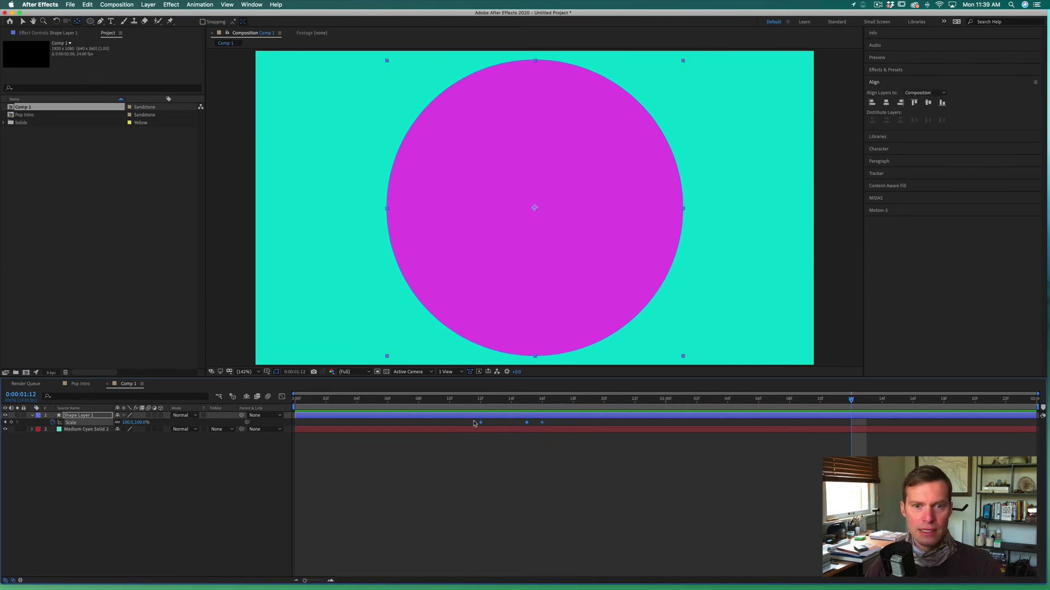
drag(554, 425, 525, 426)
right_click(525, 424)
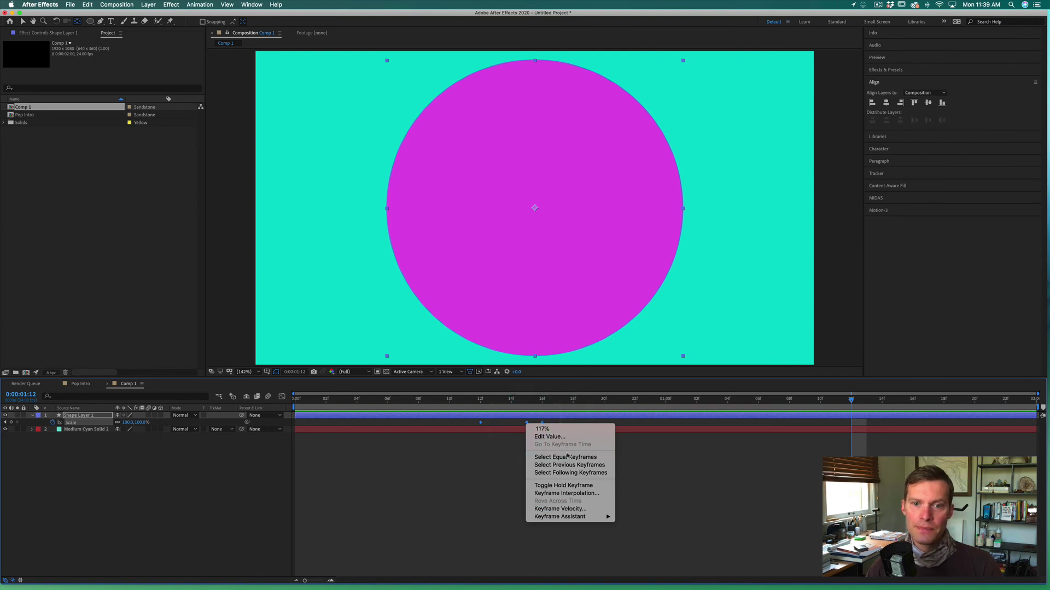
mouse_move(573, 518)
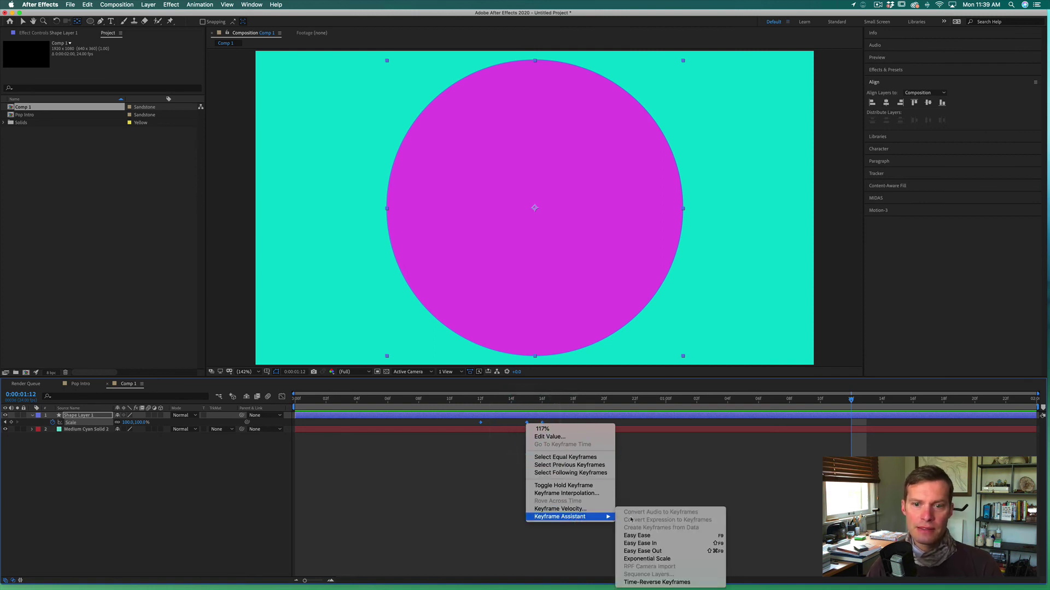
click(655, 537)
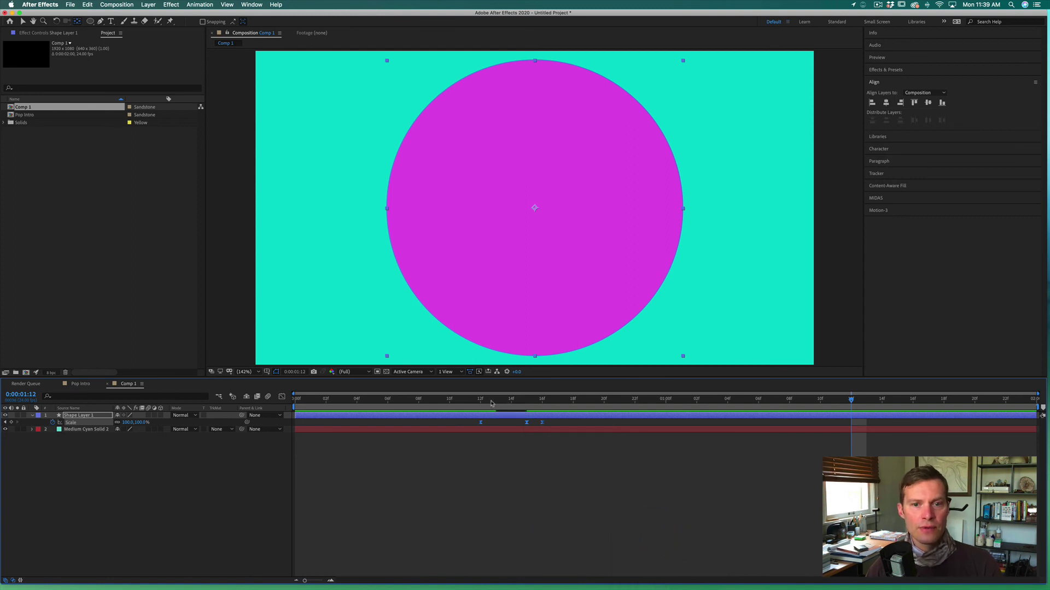
drag(491, 403, 295, 403)
- Preview the pop-in and enable motion blur on Shape Layer 1 and Comp 1
key(space)
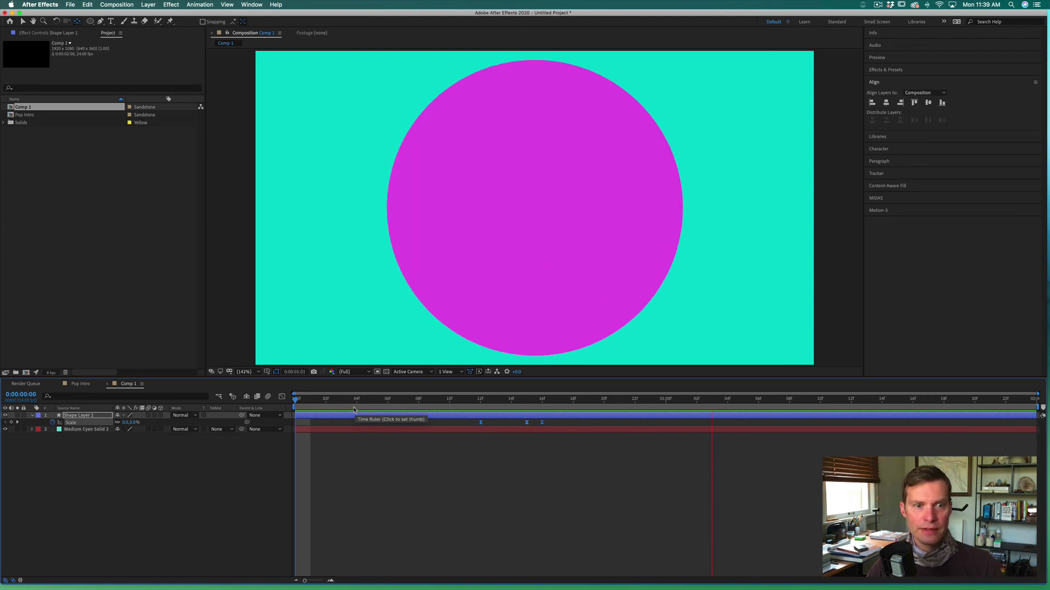
click(148, 416)
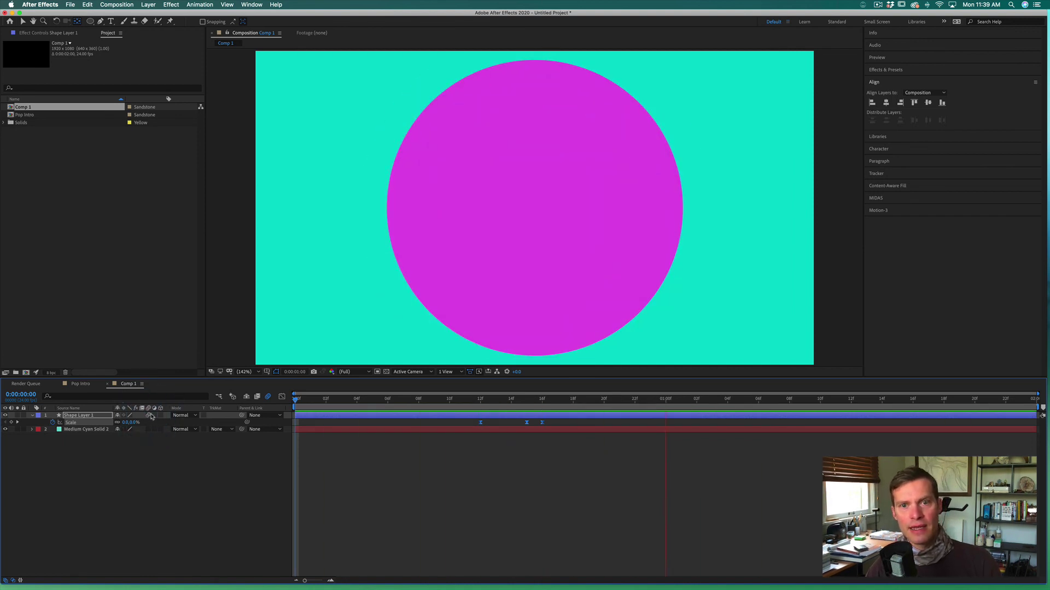
click(269, 396)
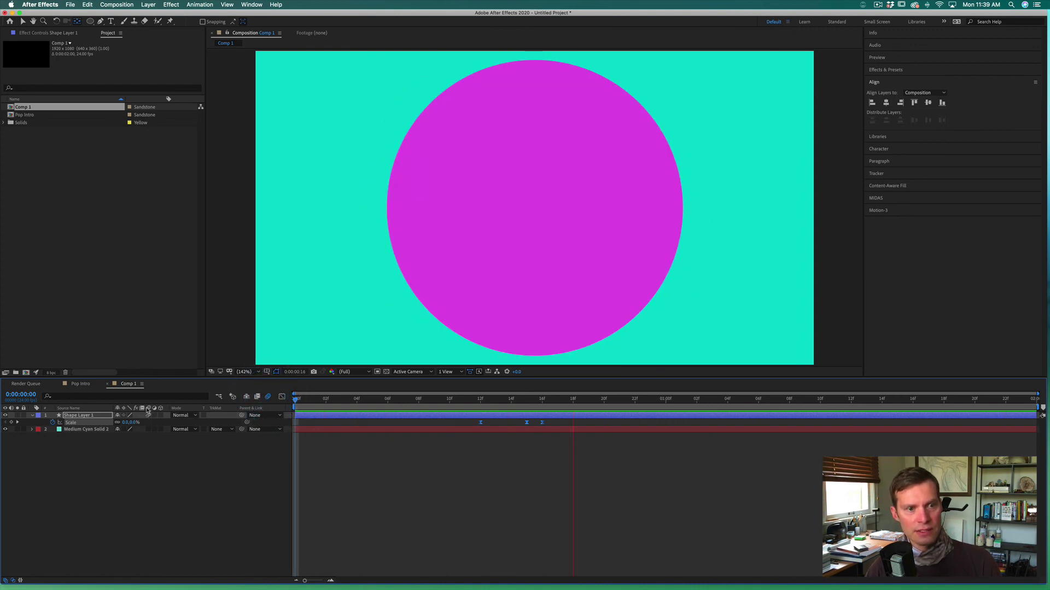
click(149, 417)
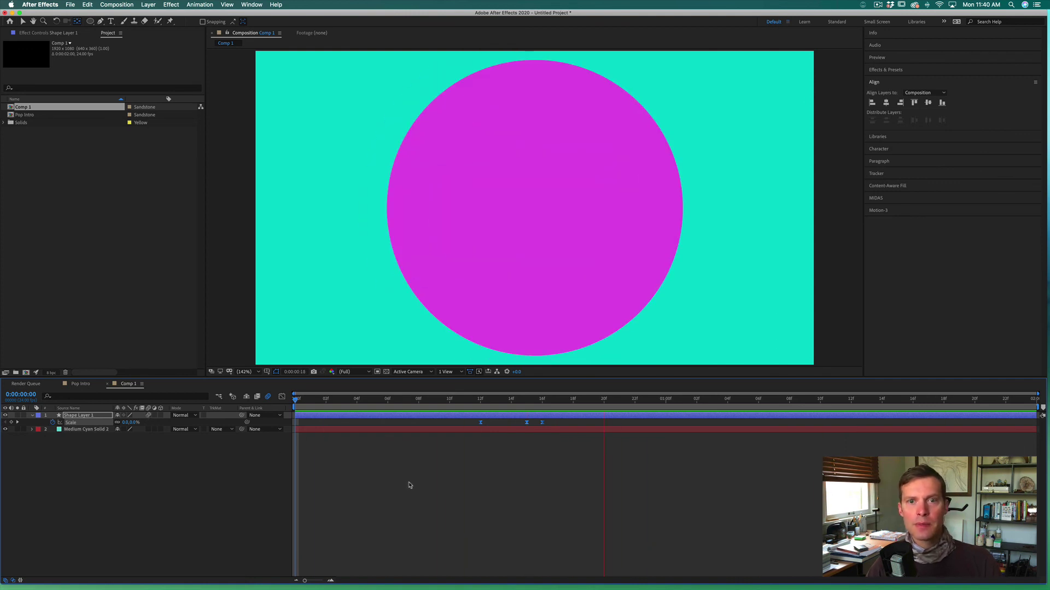